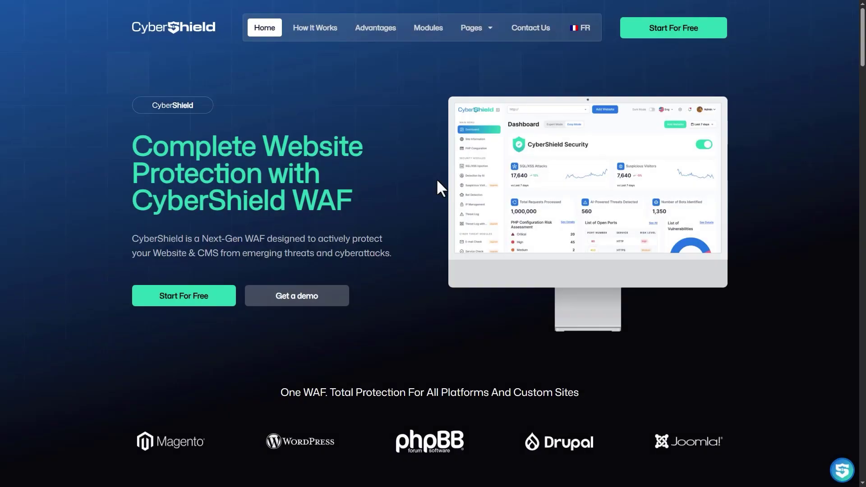
scroll(438, 181, "down", 5)
scroll(437, 182, "down", 1)
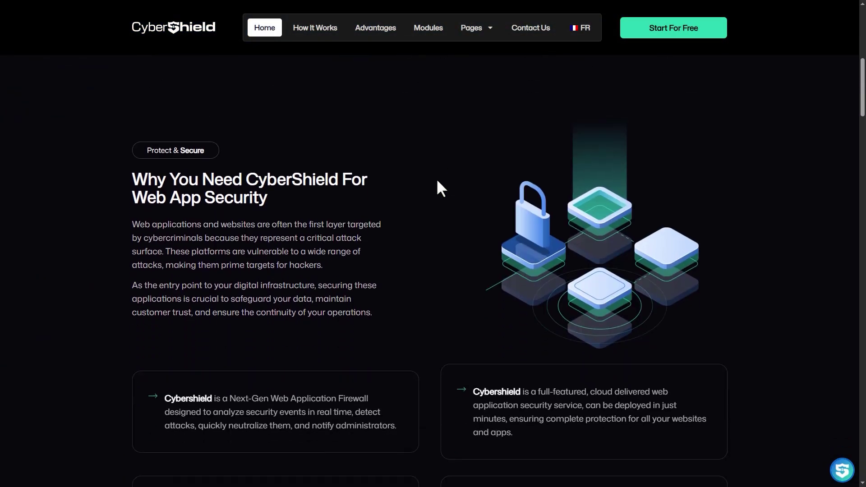
scroll(437, 181, "down", 1)
scroll(437, 178, "down", 5)
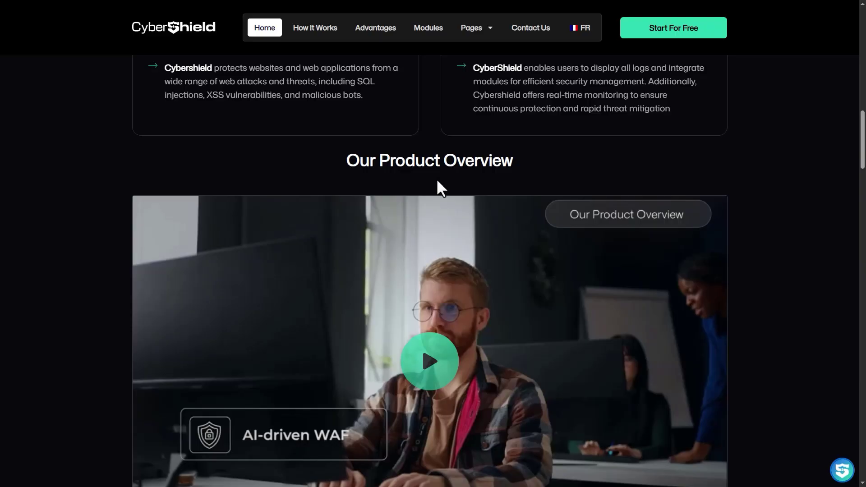
scroll(436, 178, "down", 2)
scroll(437, 181, "down", 5)
scroll(437, 180, "down", 2)
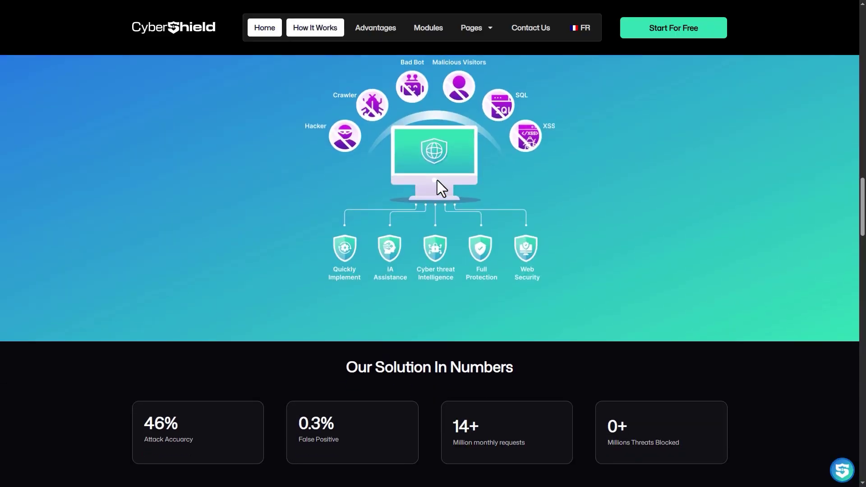
scroll(437, 180, "down", 5)
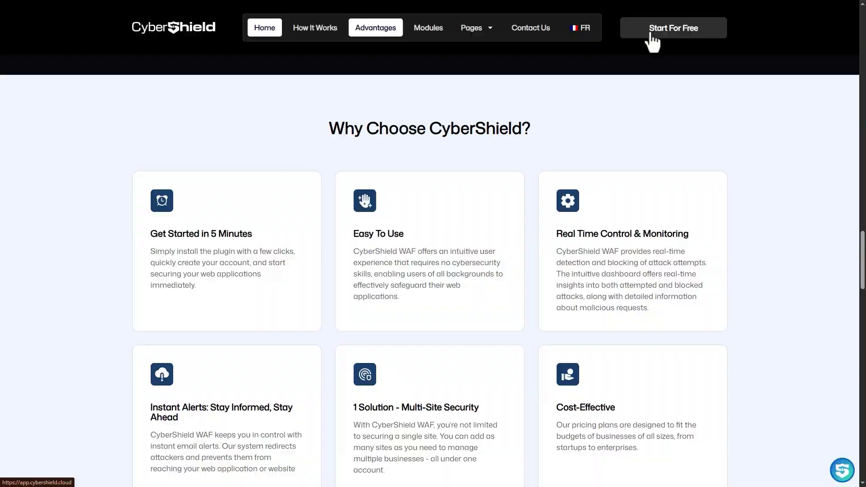
Step: Start For Free and switch the form to Sign In to reach the Dashboard
left_click(651, 36)
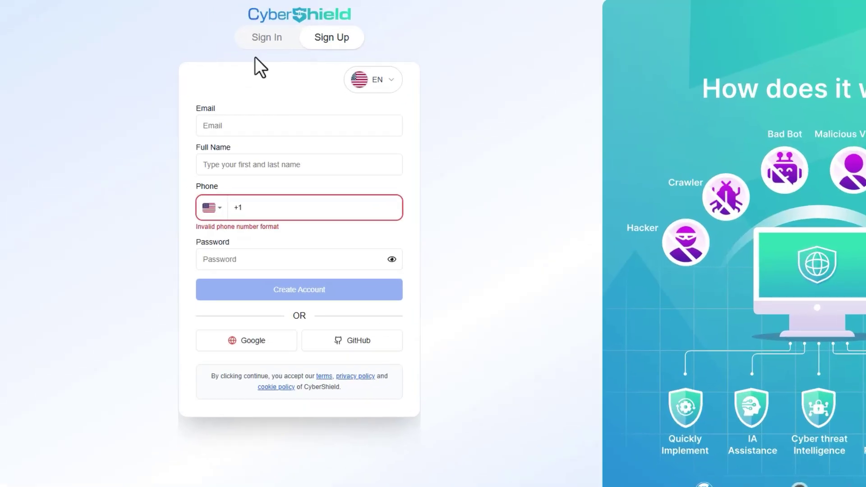
left_click(218, 40)
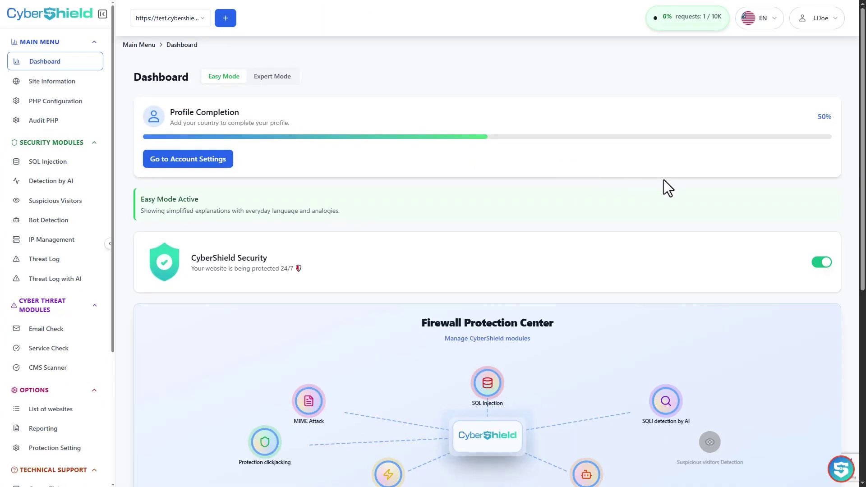
scroll(854, 158, "down", 3)
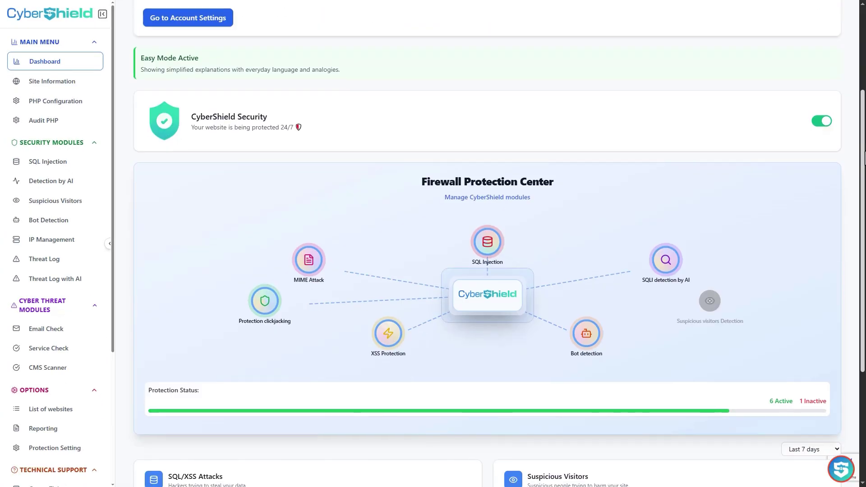
scroll(854, 157, "down", 2)
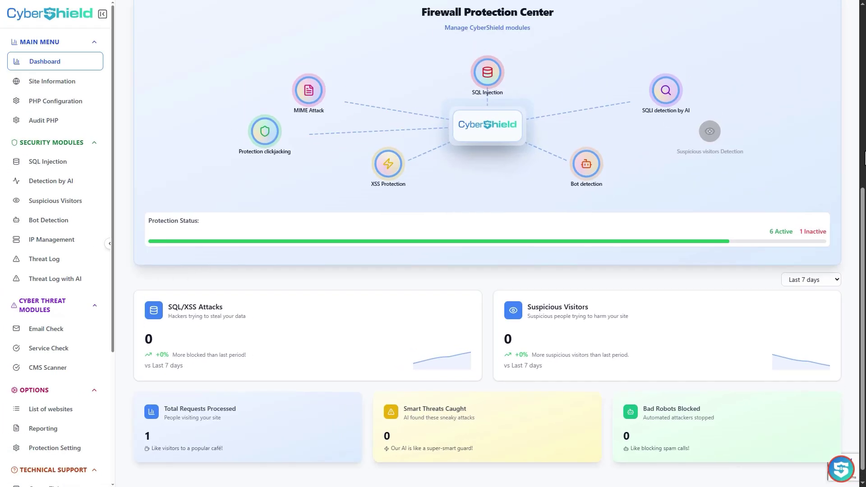
scroll(639, 238, "up", 5)
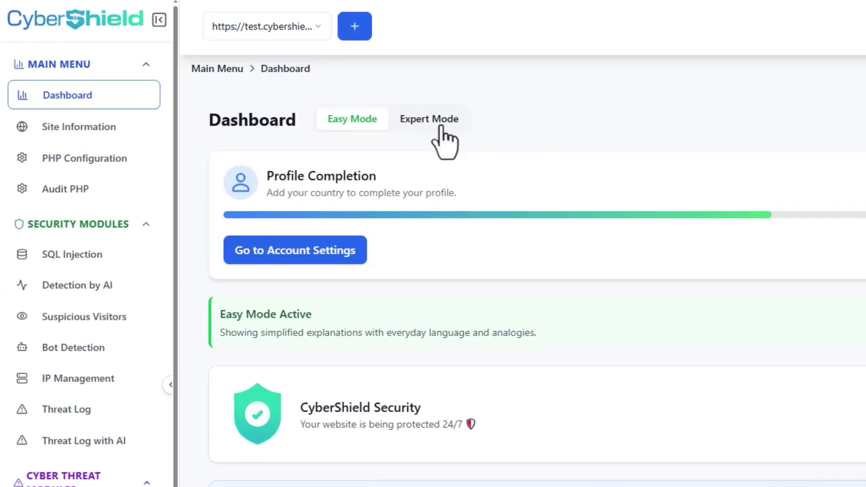
Step: Switch the Dashboard to Expert Mode for detailed technical metrics
left_click(441, 128)
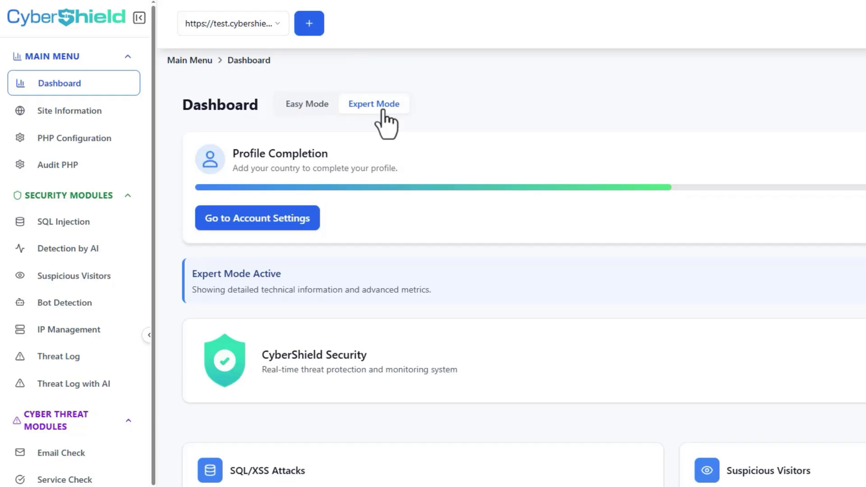
scroll(599, 236, "down", 1)
scroll(618, 241, "down", 2)
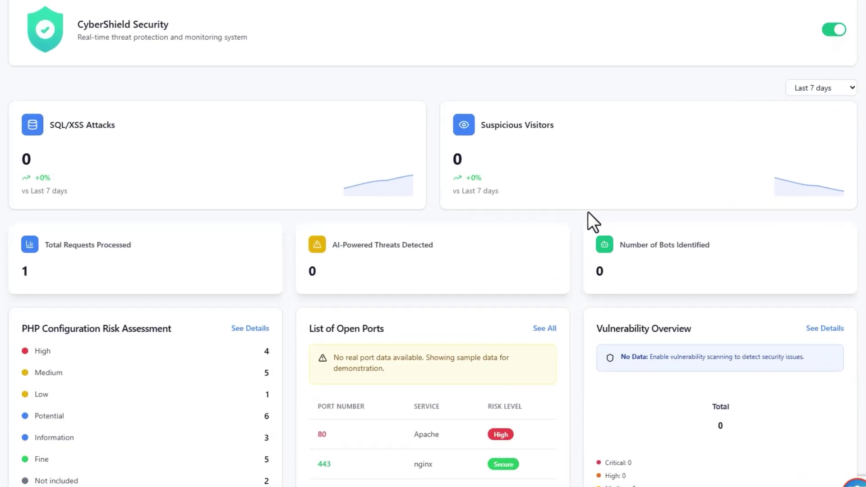
scroll(588, 212, "down", 2)
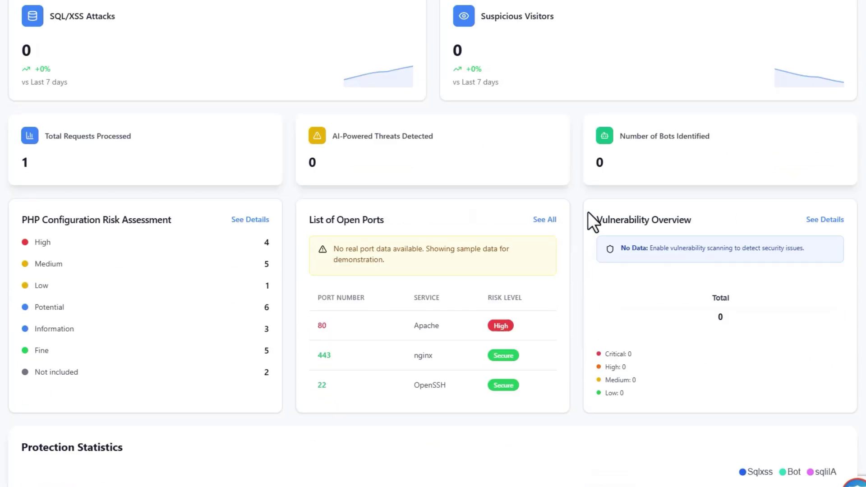
scroll(588, 212, "down", 1)
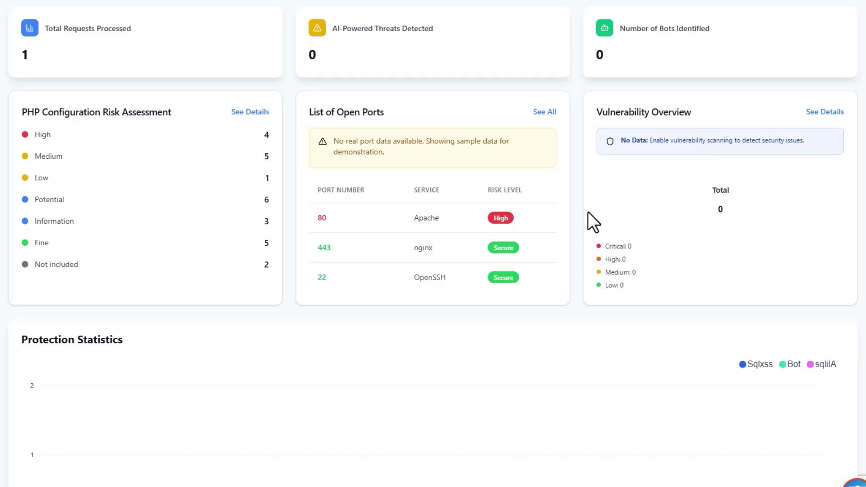
scroll(588, 212, "down", 3)
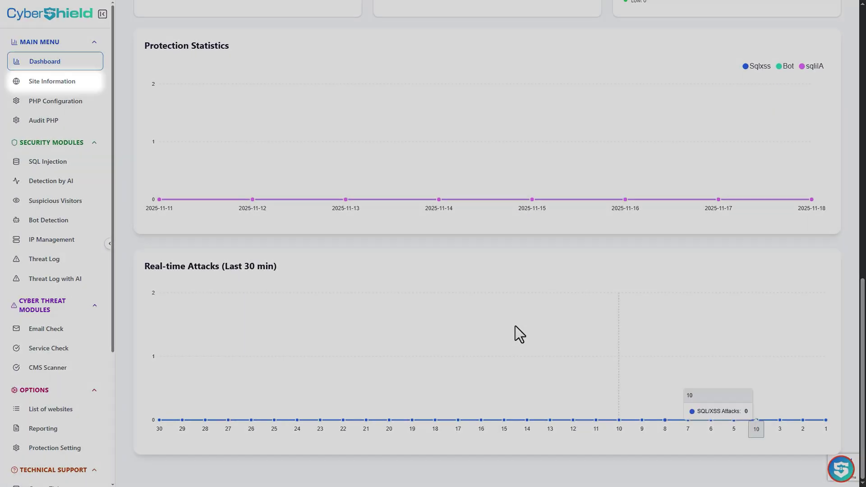
Step: View Site Information and its list of 49 installed PHP extensions
left_click(72, 82)
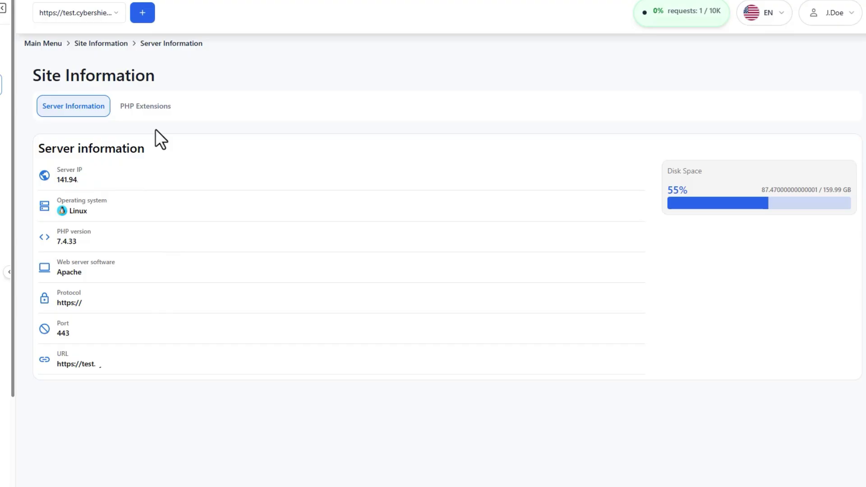
left_click(147, 114)
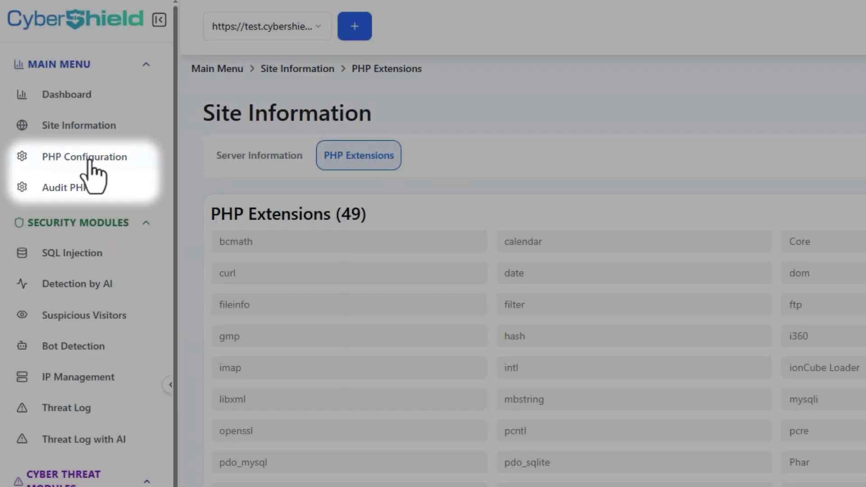
Step: View the PHP Configuration page with the server's general directives
left_click(90, 163)
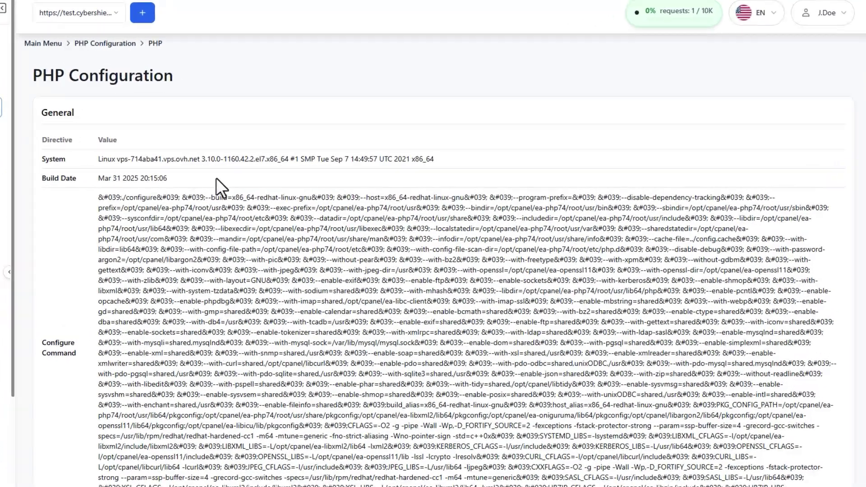
scroll(216, 178, "down", 3)
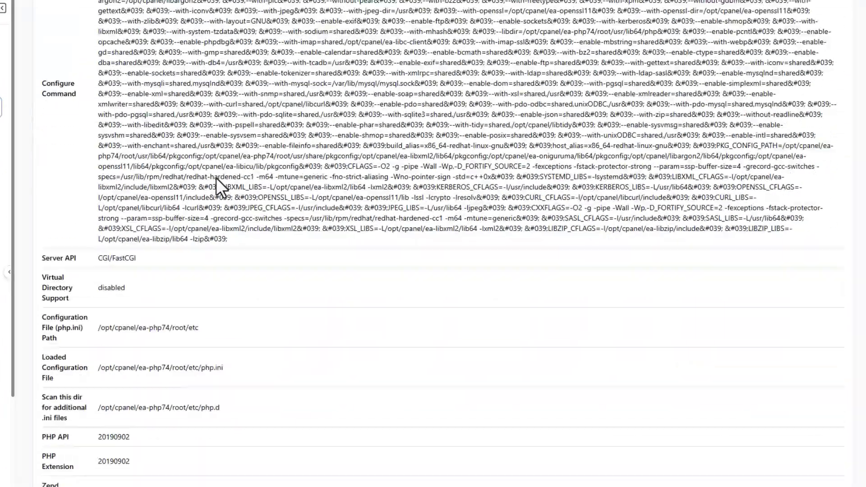
scroll(215, 178, "down", 2)
scroll(216, 178, "up", 3)
scroll(216, 178, "up", 2)
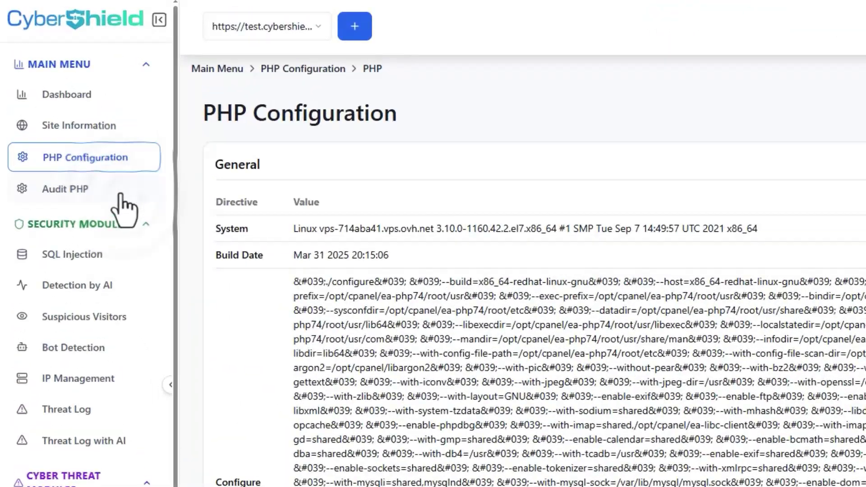
Step: View the Audit PHP risk assessments with 4 High and 5 Moderate findings
left_click(121, 196)
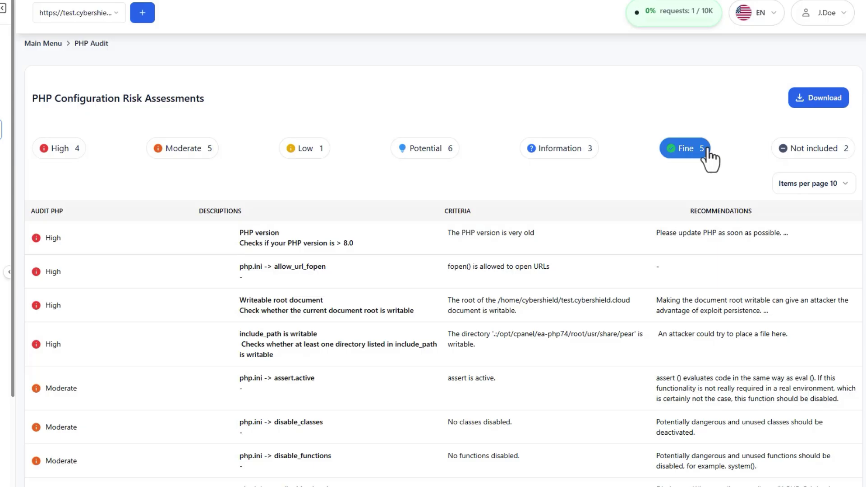
scroll(231, 285, "down", 2)
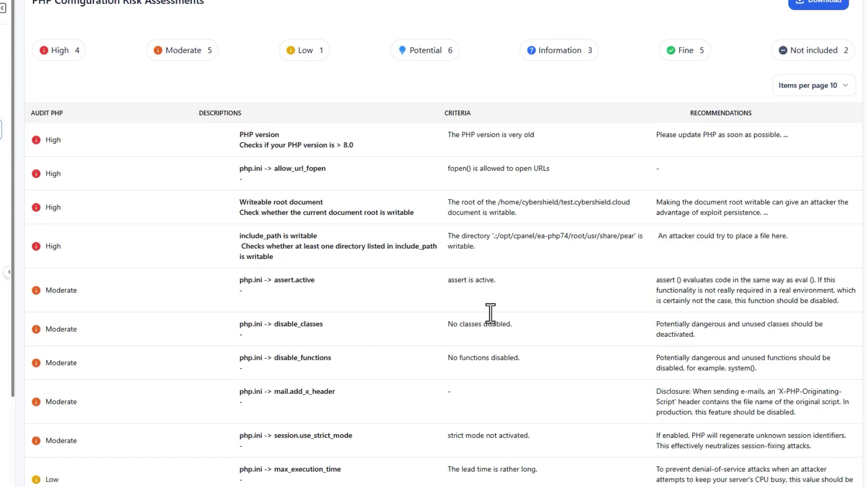
scroll(488, 312, "up", 2)
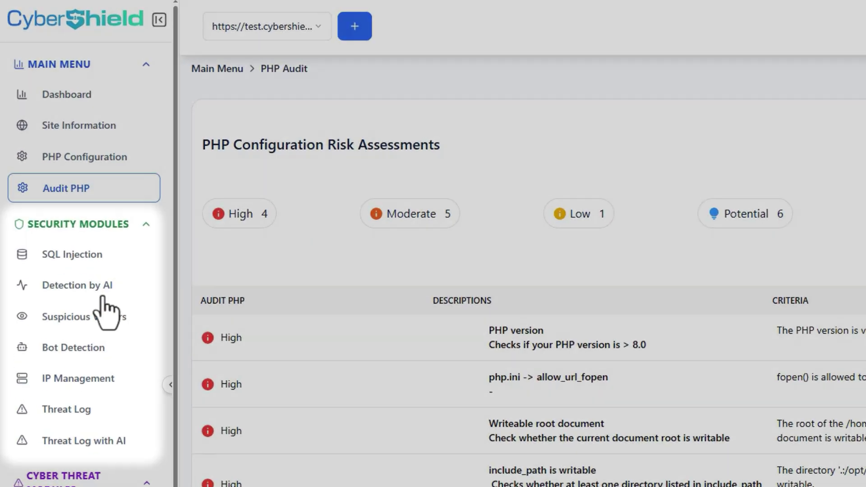
Step: Review the SQL Injection, Detection by AI, Suspicious Visitors and Bot Detection settings
left_click(70, 254)
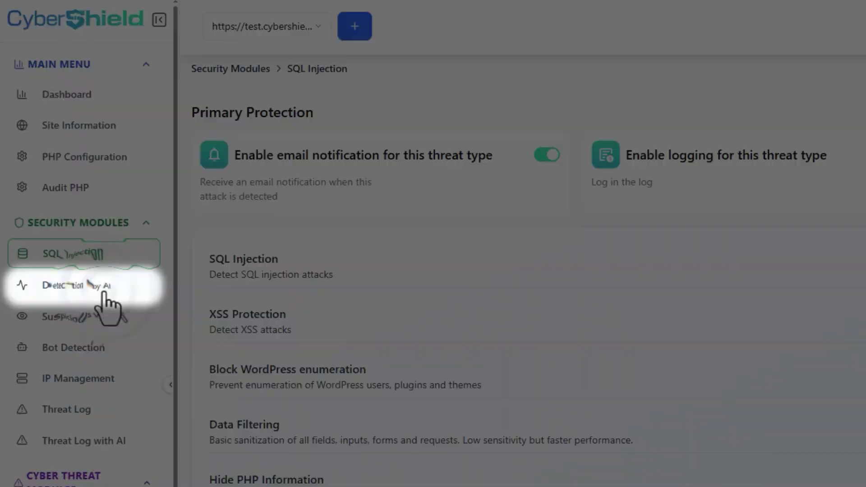
left_click(112, 298)
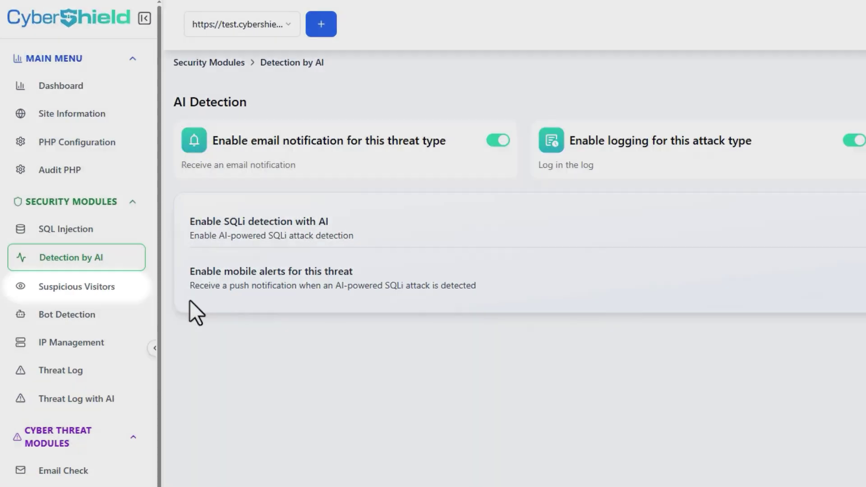
left_click(112, 290)
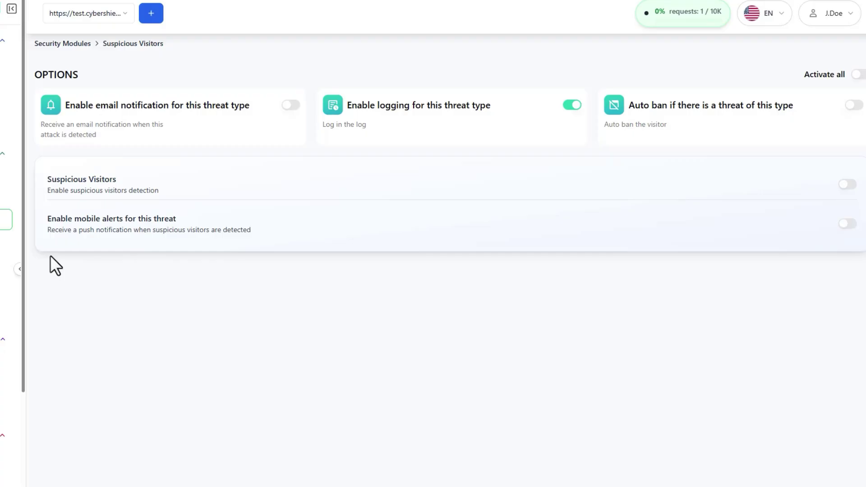
left_click(87, 222)
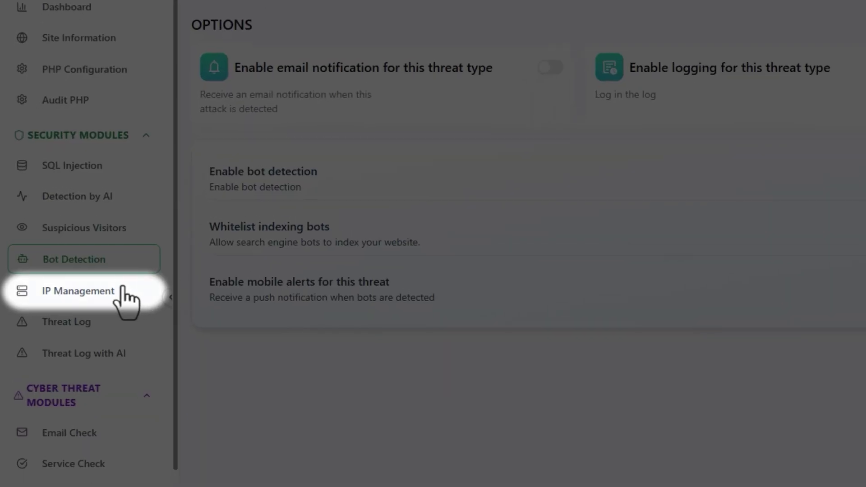
Step: Review IP Management's Authorized IP addresses and empty Banned countries lists
left_click(80, 240)
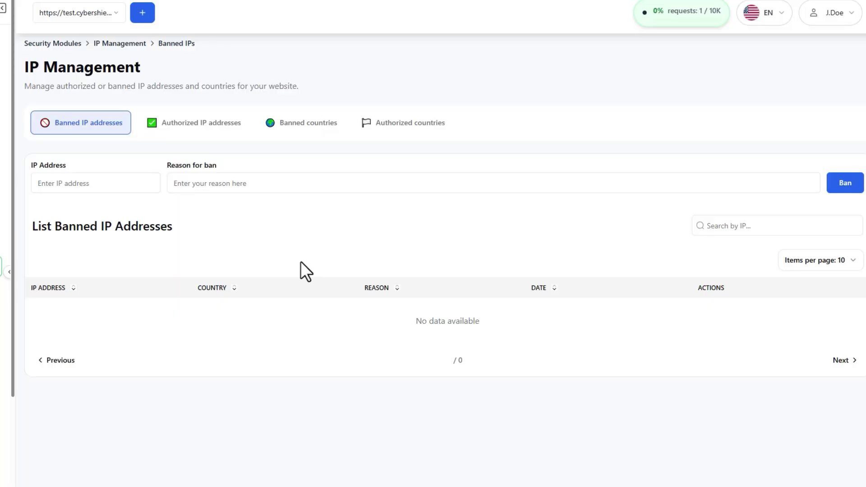
left_click(216, 130)
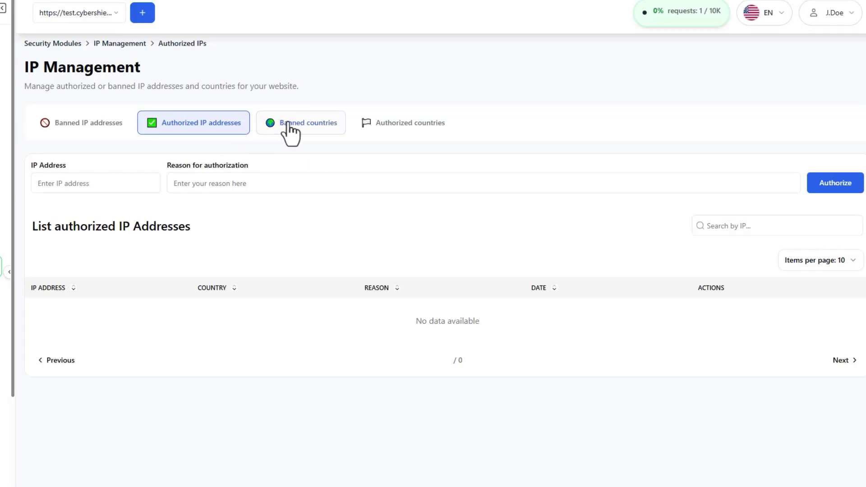
left_click(290, 130)
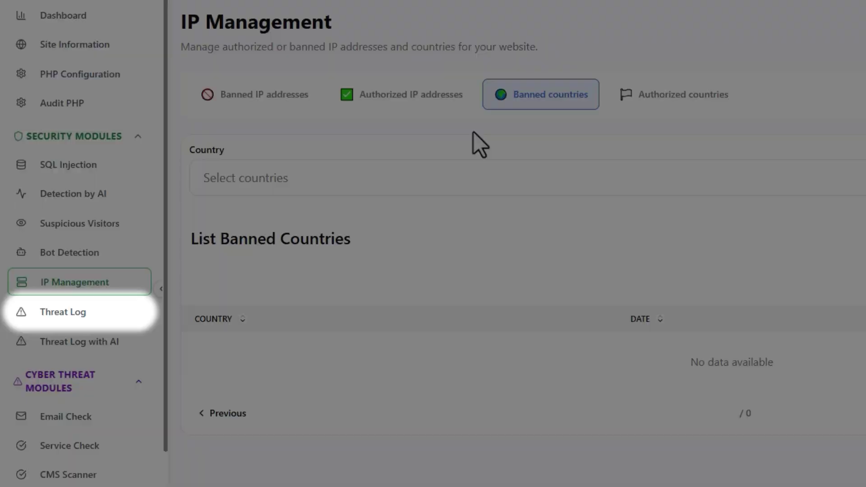
Step: View the Threat Log and the empty Threat Log with AI list
left_click(141, 321)
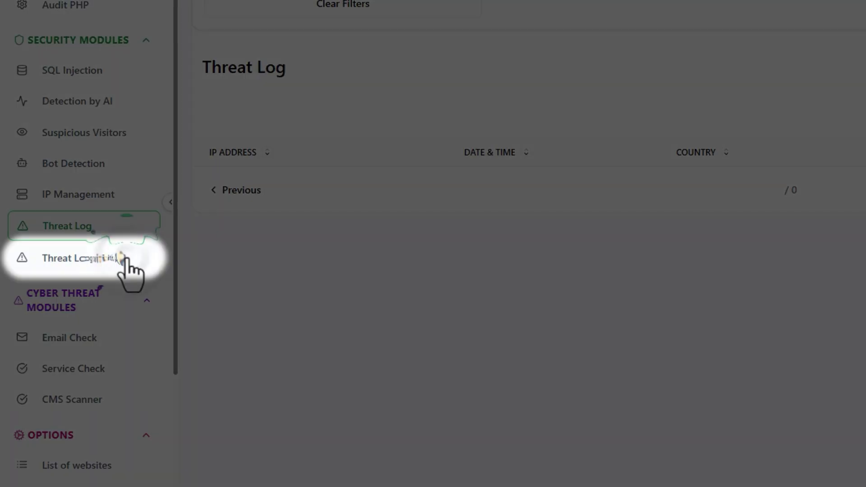
left_click(126, 259)
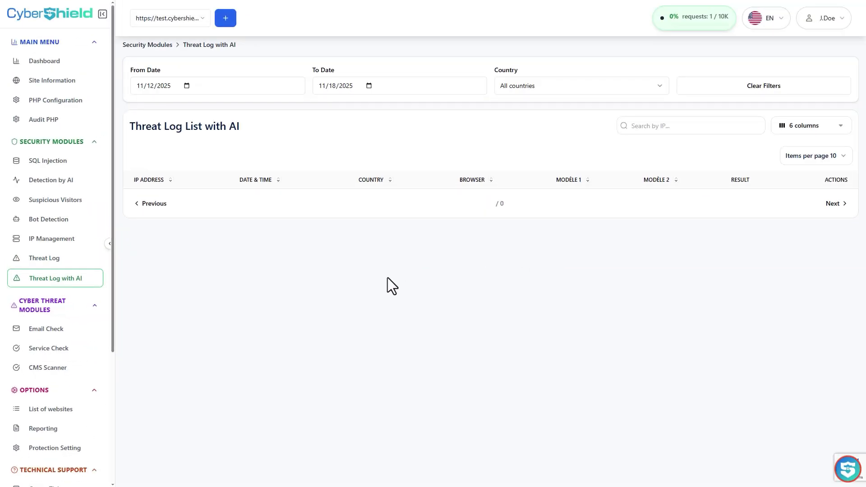
scroll(88, 304, "down", 1)
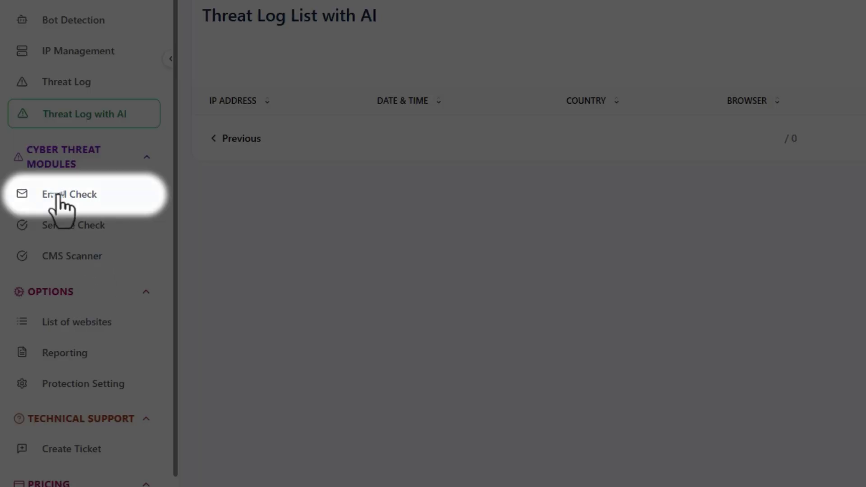
Step: View Email Check, Service Check open ports, and the CMS Scanner platform
left_click(42, 239)
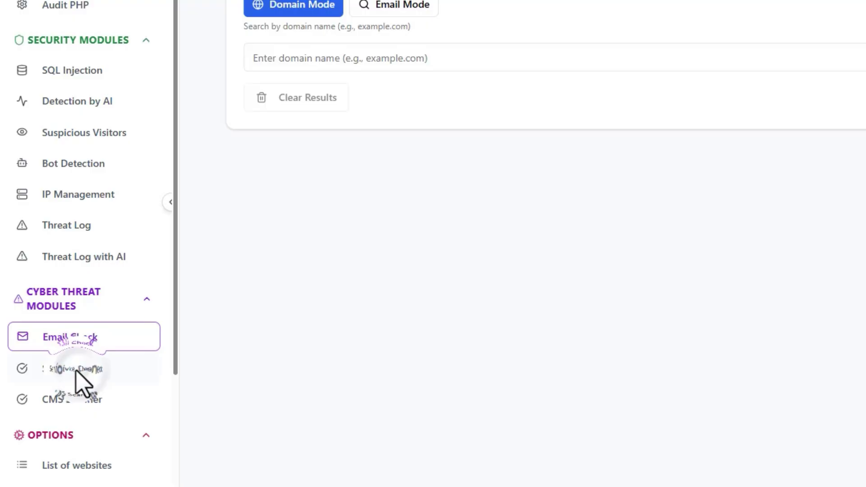
left_click(48, 347)
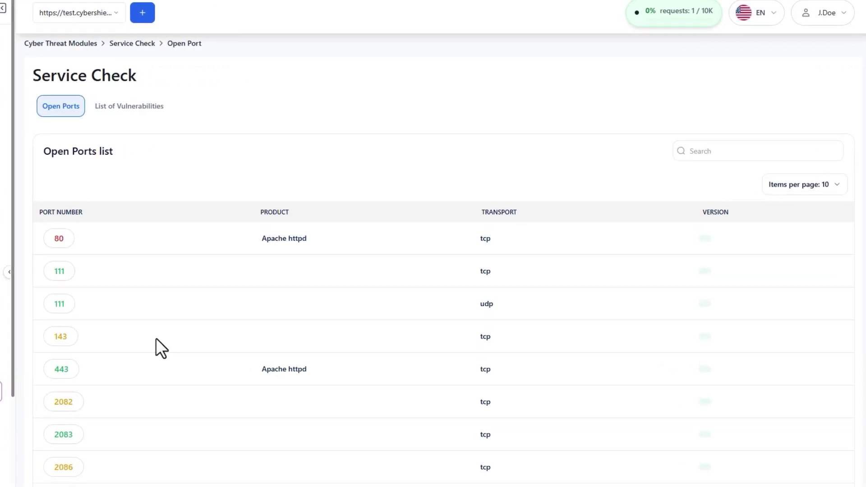
left_click(68, 371)
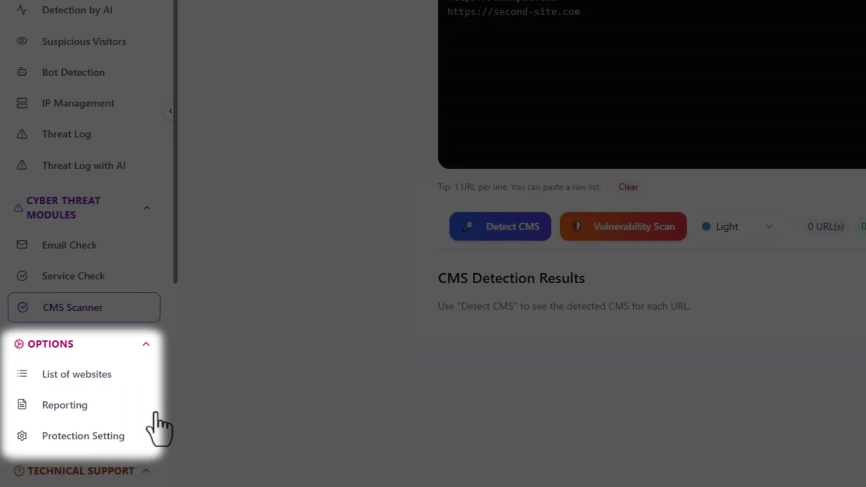
Step: View the List of websites and copy the protected WordPress site's API key
left_click(76, 375)
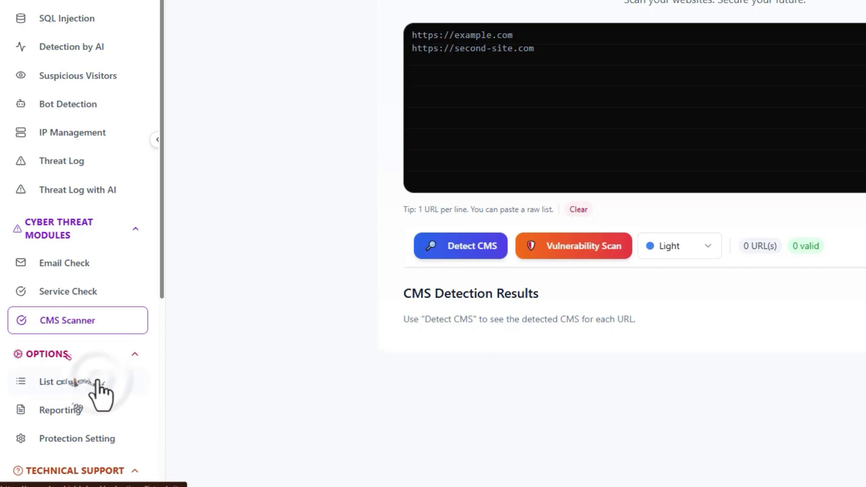
left_click(206, 315)
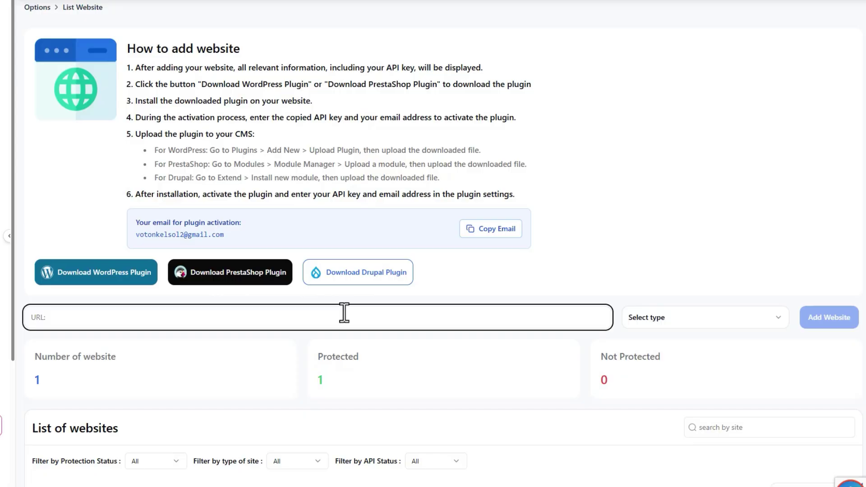
scroll(343, 313, "down", 3)
left_click(240, 444)
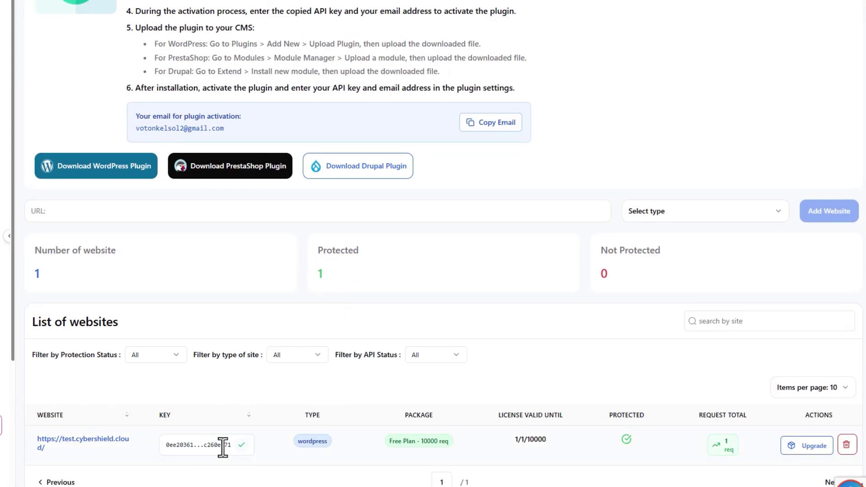
left_click_drag(171, 445, 229, 445)
left_click(262, 444)
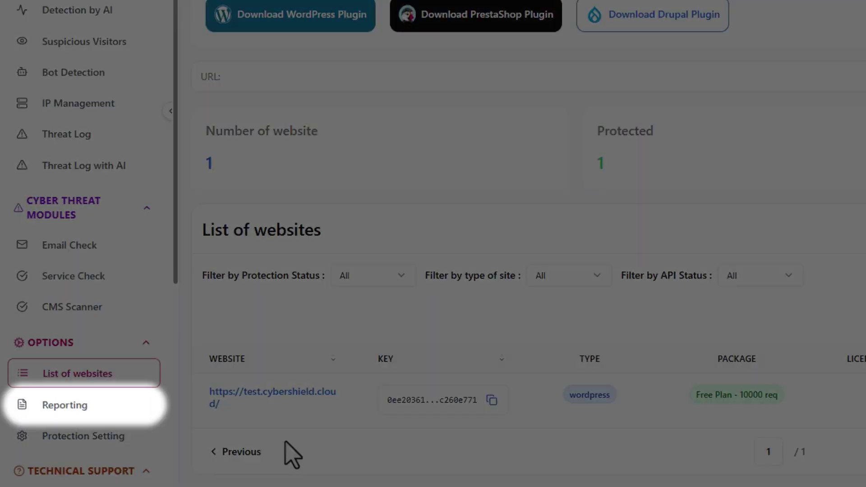
Step: View the Reporting dashboard: 1 total request, 0 malicious, 0% Low threat rate
left_click(76, 428)
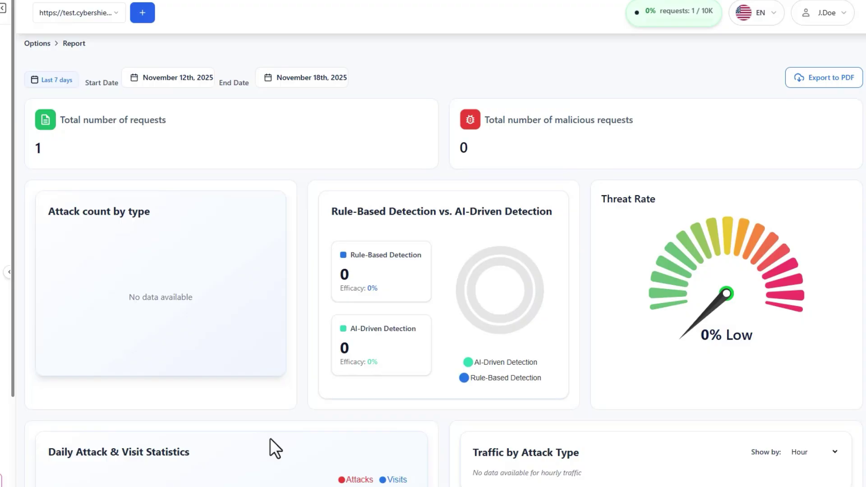
scroll(668, 420, "down", 5)
scroll(669, 419, "down", 2)
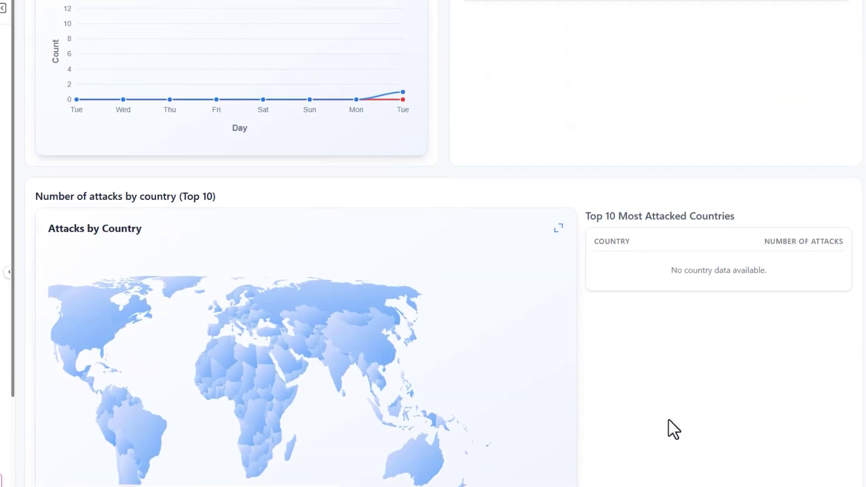
scroll(669, 420, "up", 5)
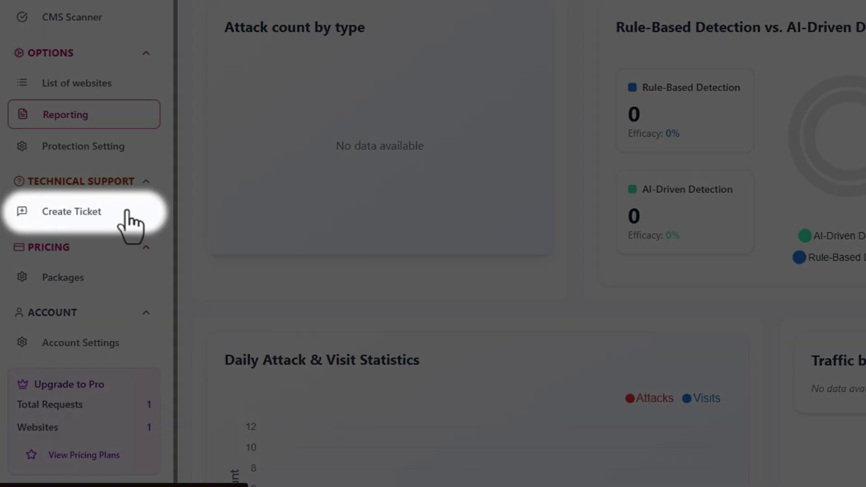
Step: Go to Create Ticket under Technical Support to show the blank Open New Ticket form
left_click(79, 211)
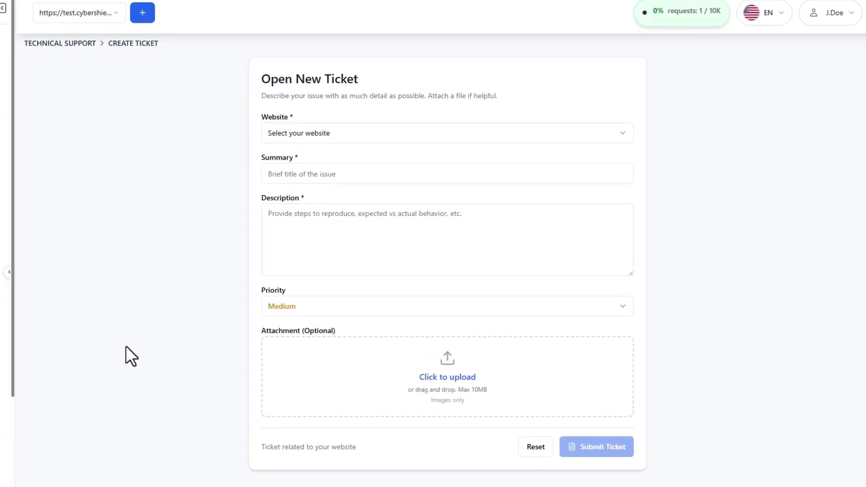